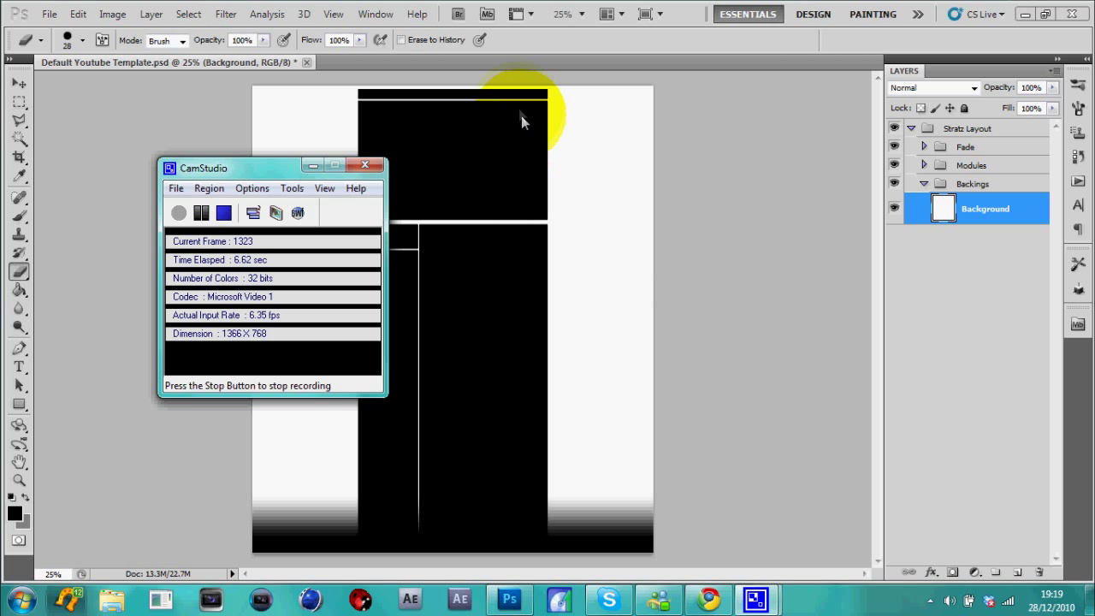
- Bring Photoshop to the front and look through its menus
left_click(517, 41)
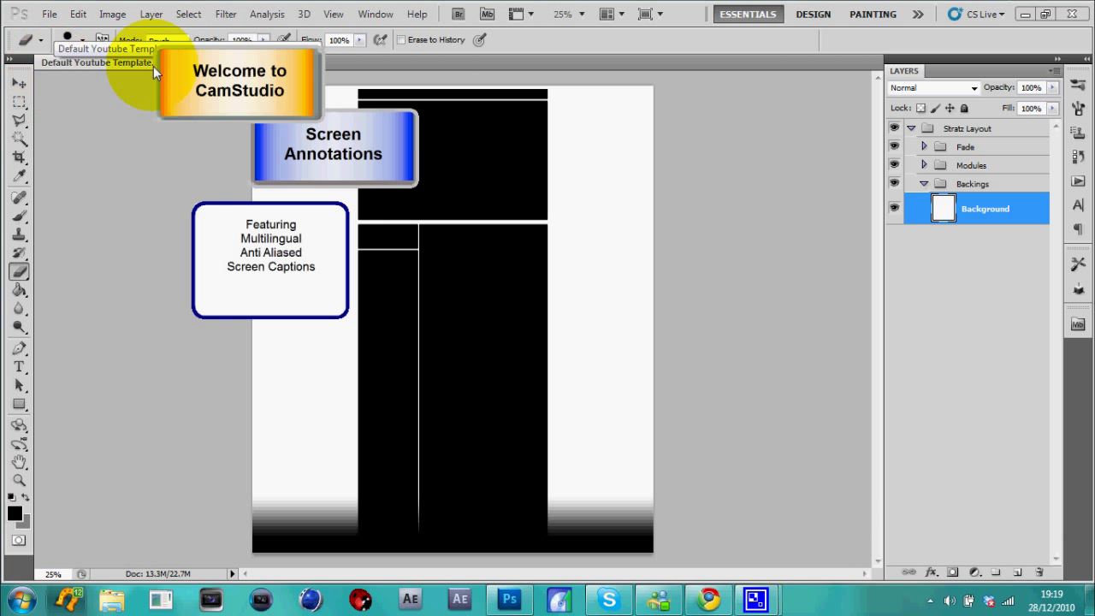
right_click(210, 85)
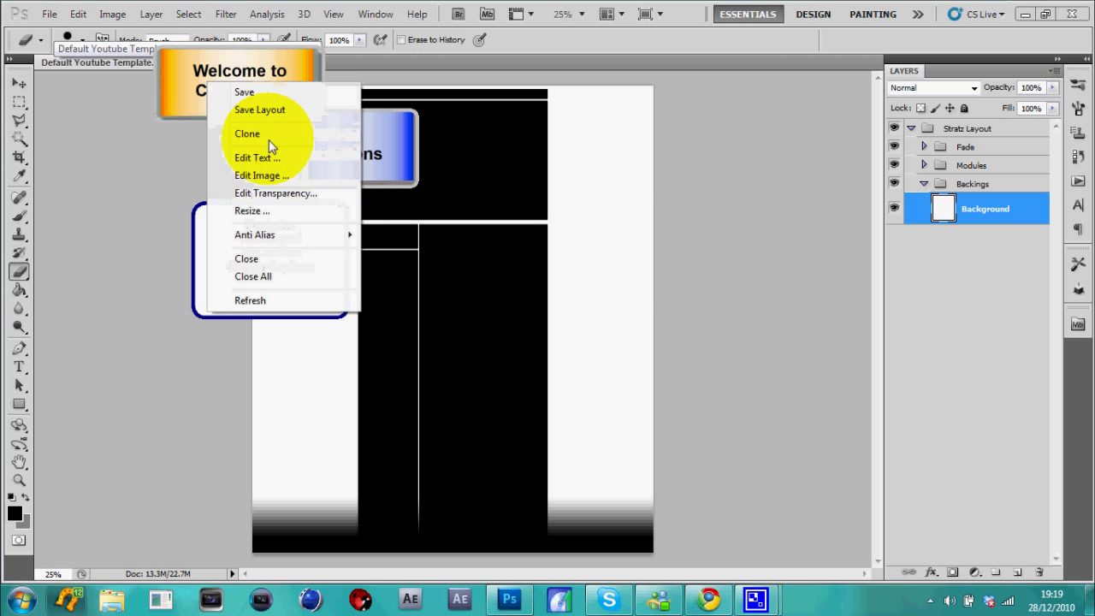
left_click(304, 278)
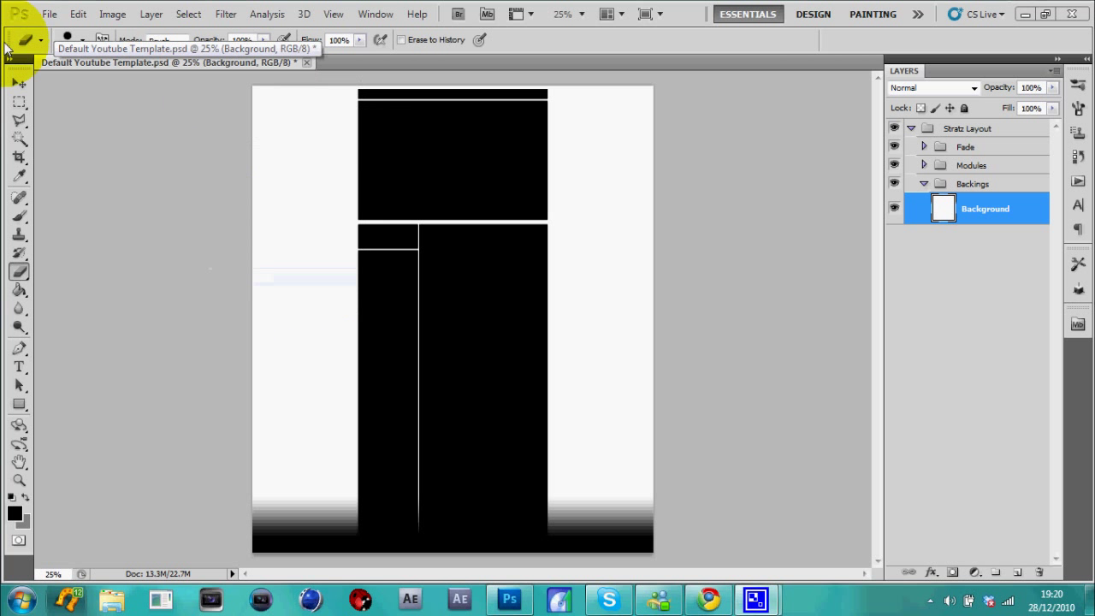
left_click(49, 14)
left_click(204, 17)
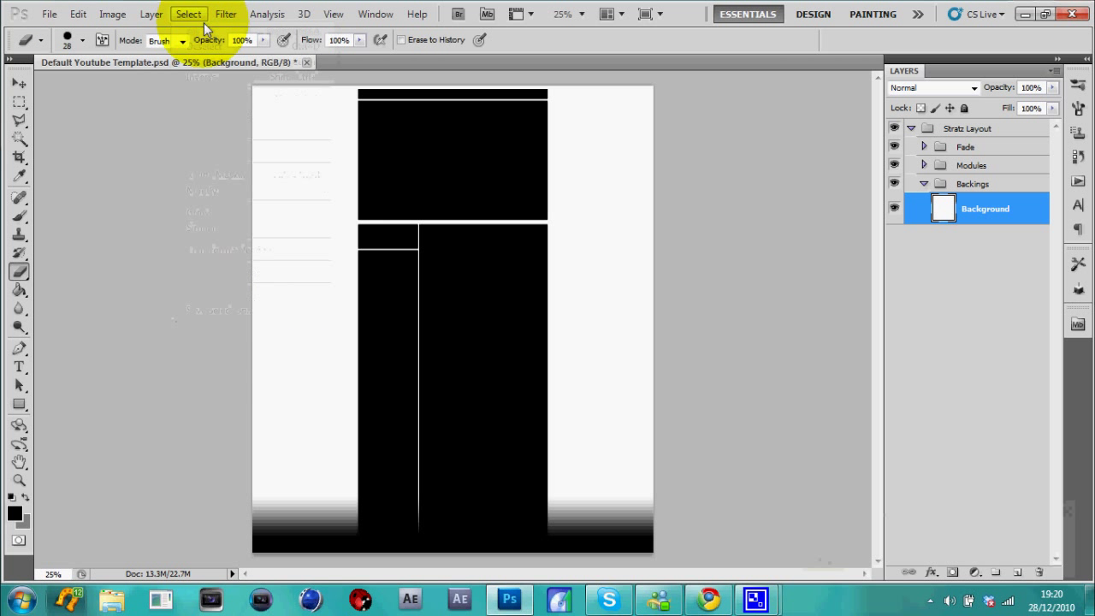
- Create a new 1280×720 document with a transparent background
left_click(50, 15)
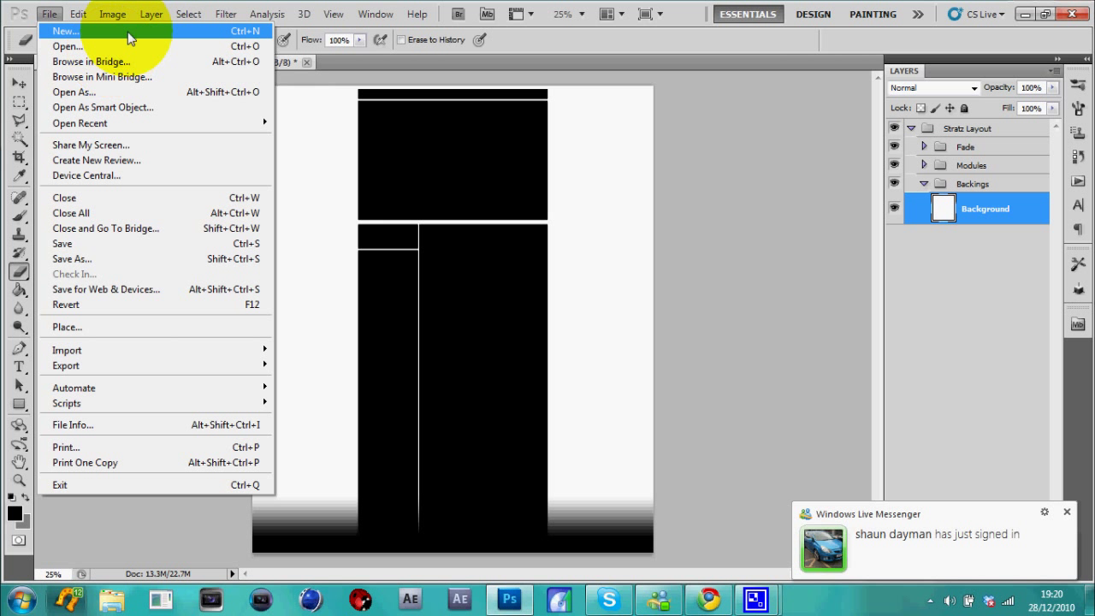
left_click(128, 36)
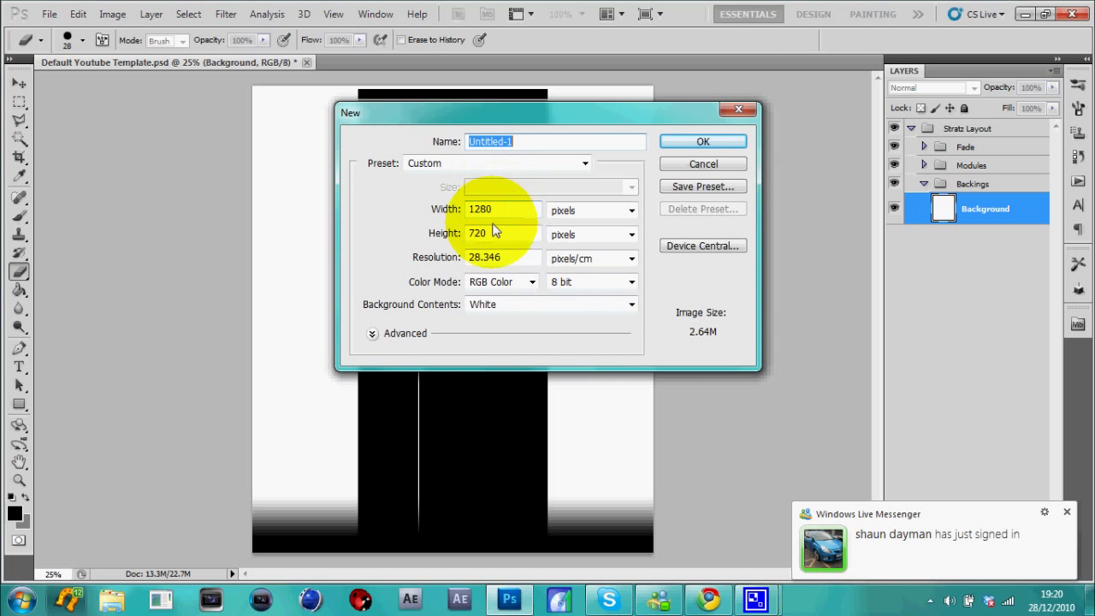
left_click(496, 306)
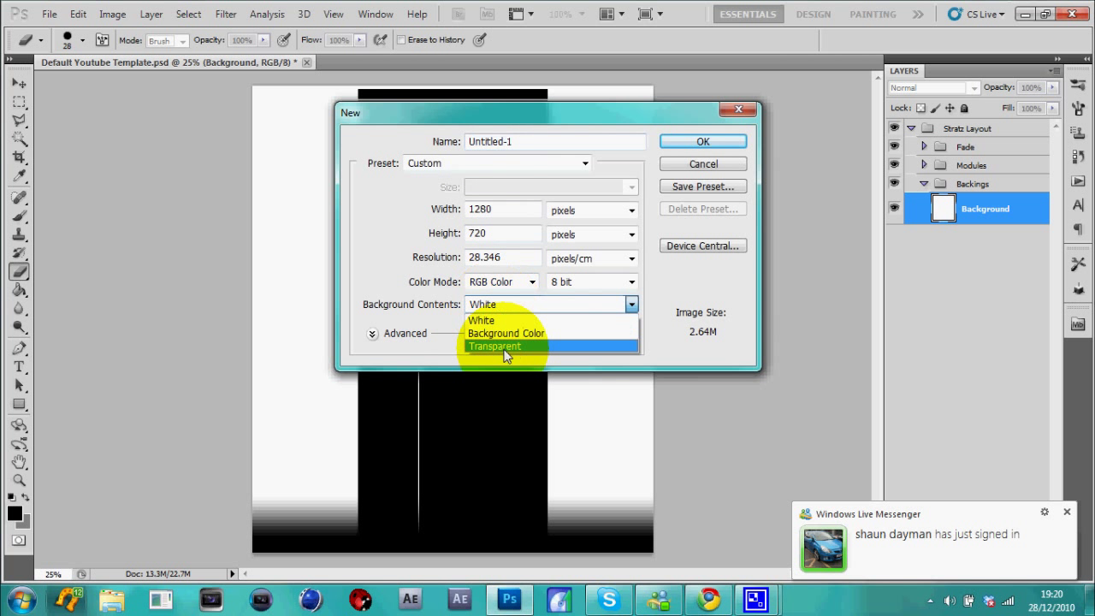
left_click(506, 348)
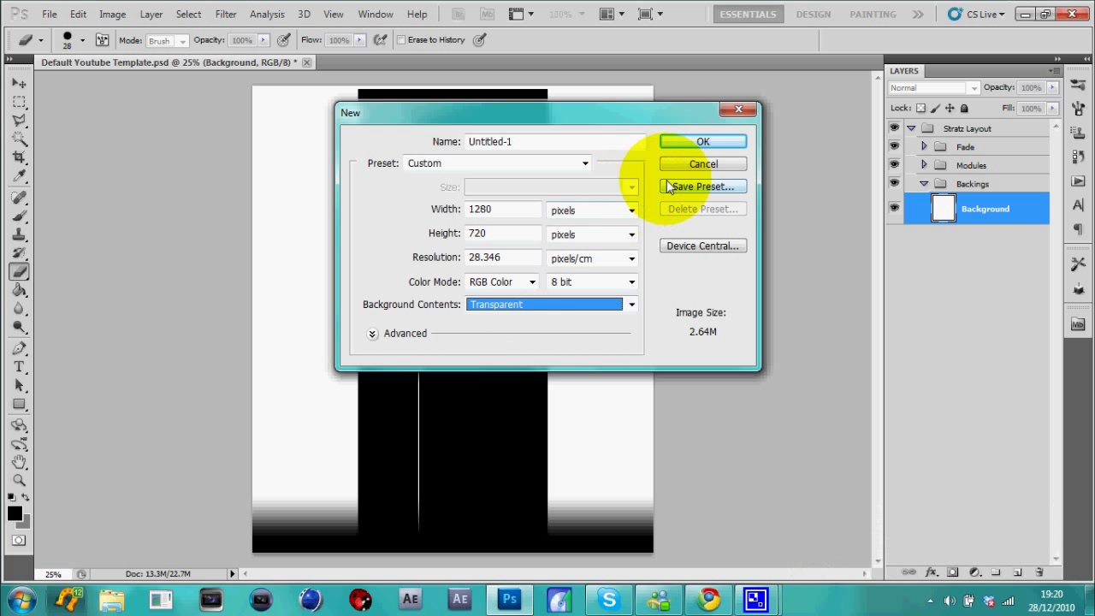
left_click(697, 144)
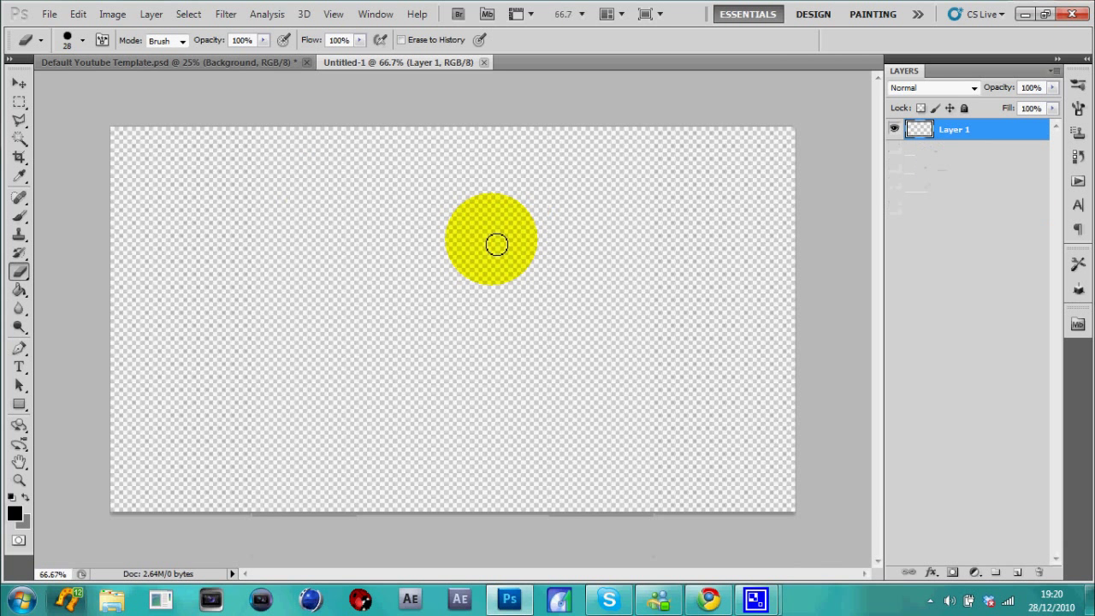
- Fill the empty Layer 1 with black using the Paint Bucket
left_click(19, 290)
left_click(501, 362)
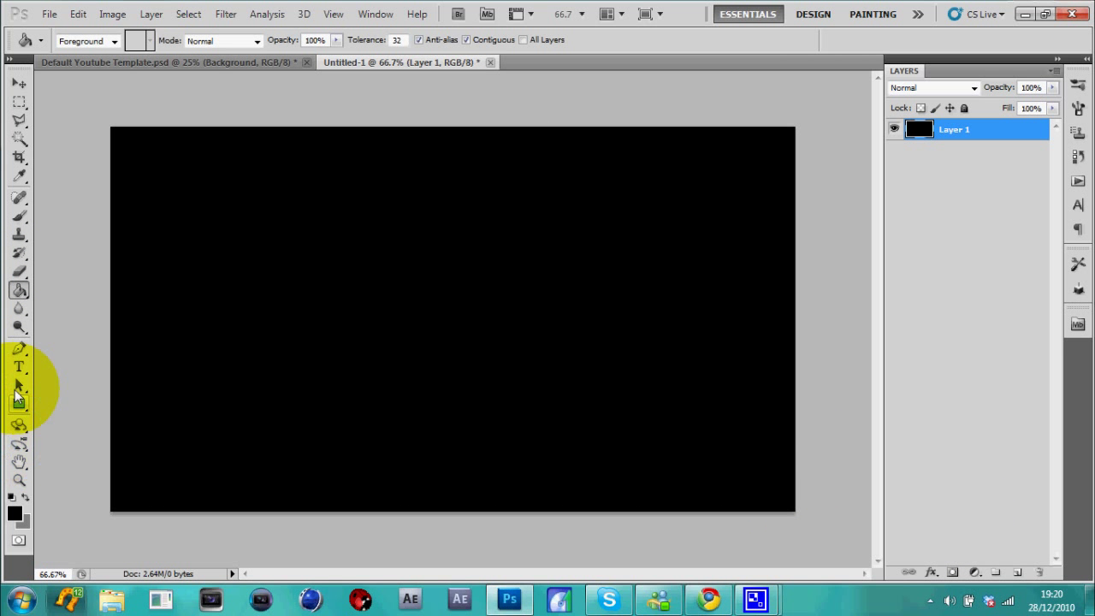
left_click(19, 351)
- With the Pen Tool, place anchor points across the top edge with a notch and angled corner
right_click(18, 357)
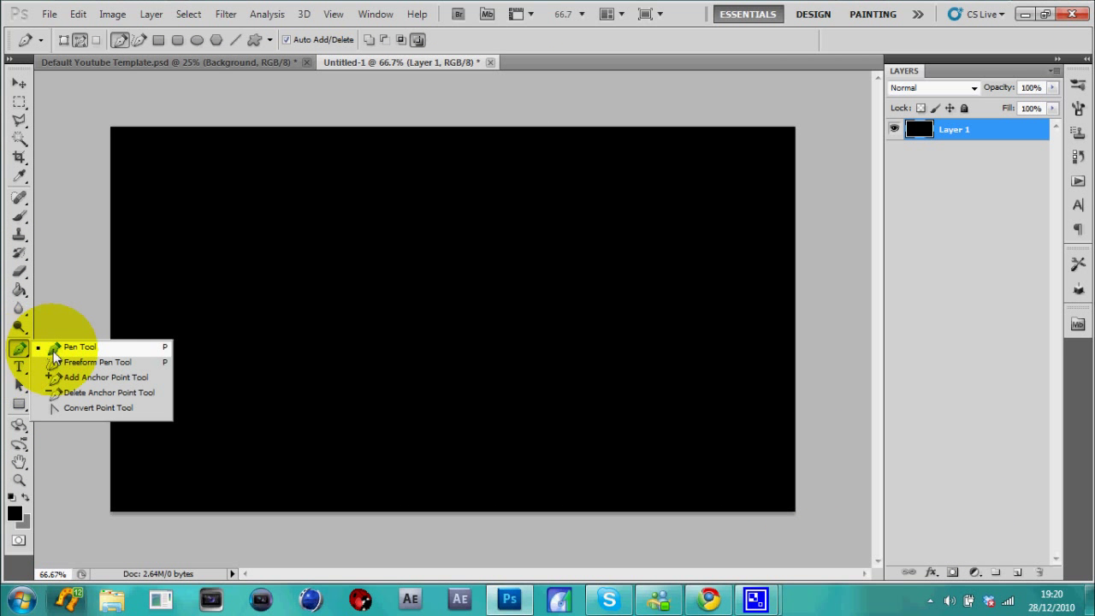
left_click(77, 347)
left_click(150, 171)
left_click(282, 172)
left_click(371, 172)
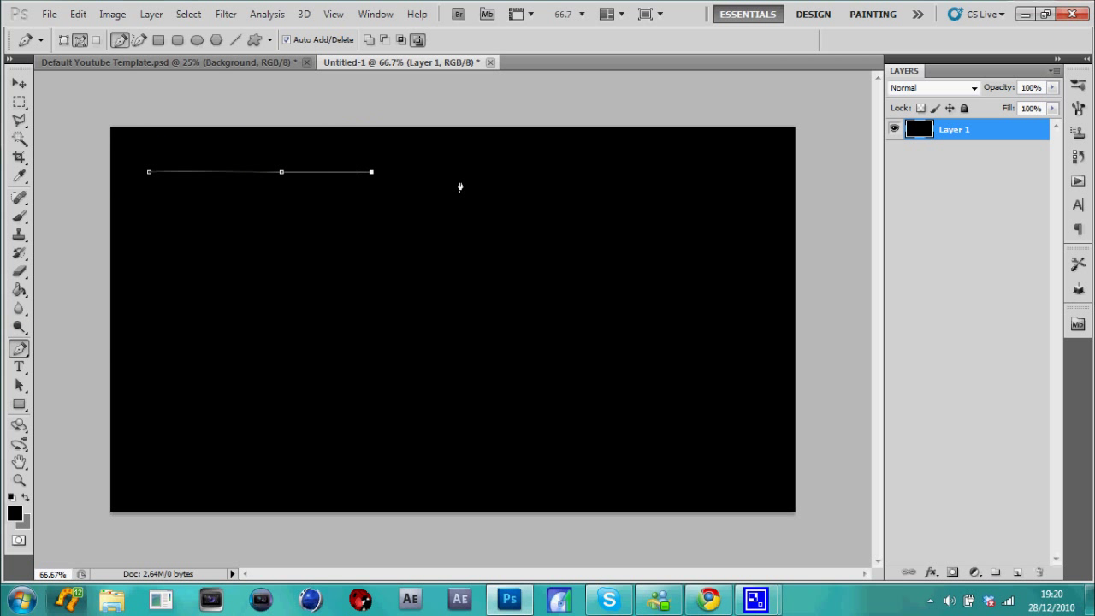
left_click(442, 172)
left_click(555, 165)
left_click(617, 165)
left_click(683, 165)
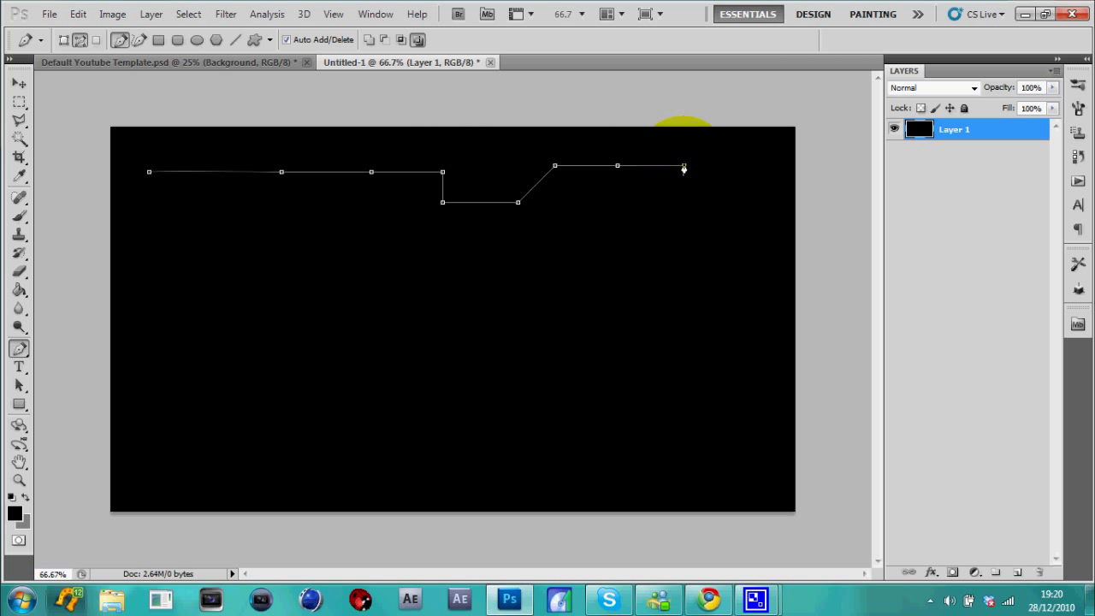
left_click(723, 203)
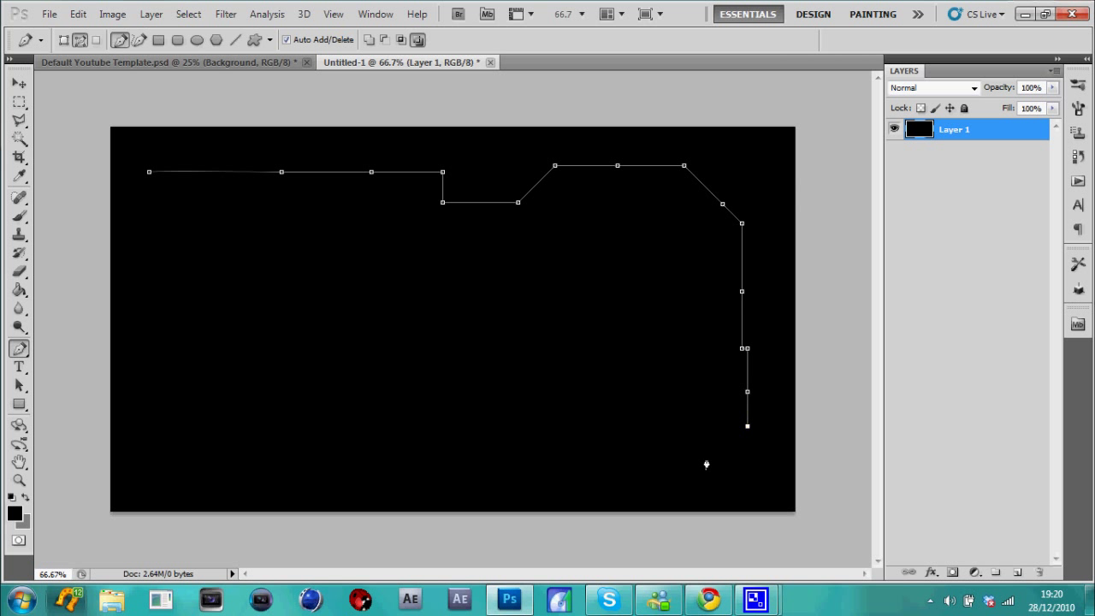
- Continue the path along the bottom and up the left side, closing it at the start point
left_click(610, 415)
left_click(530, 415)
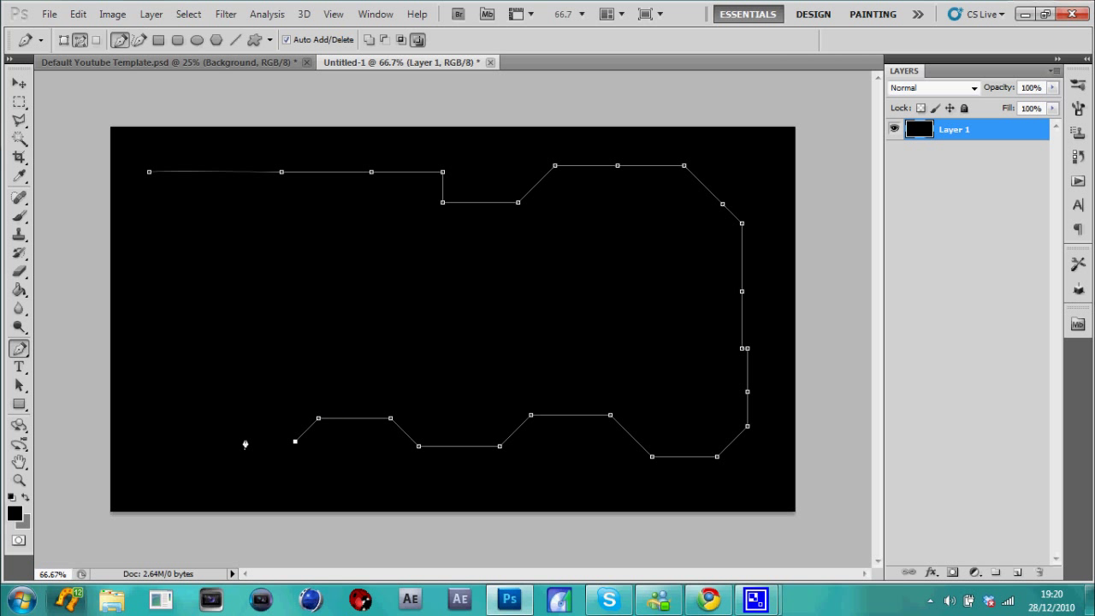
left_click(151, 438)
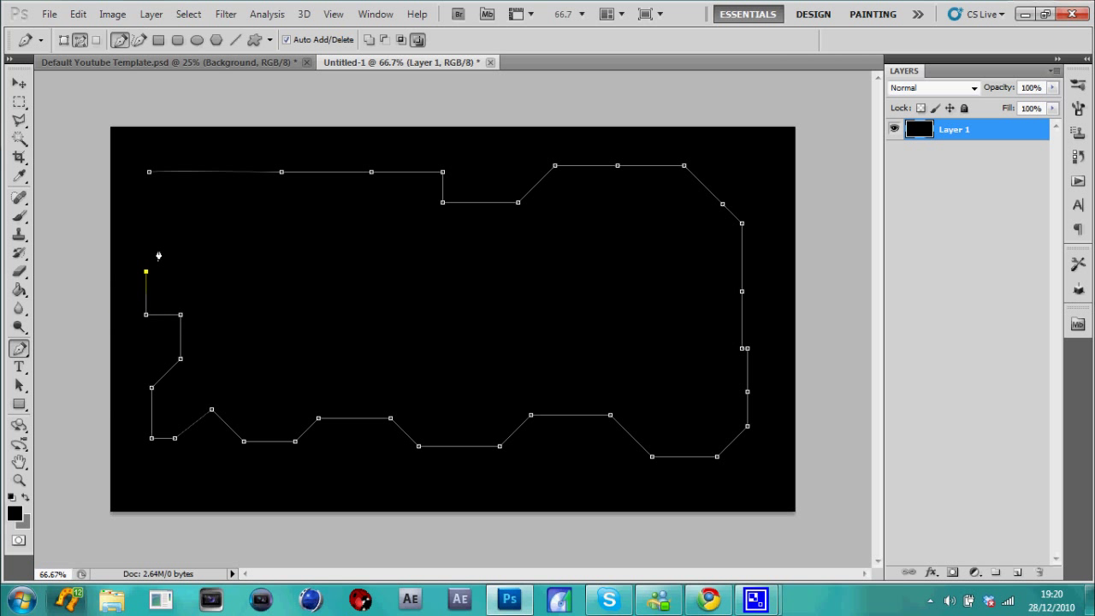
left_click(167, 217)
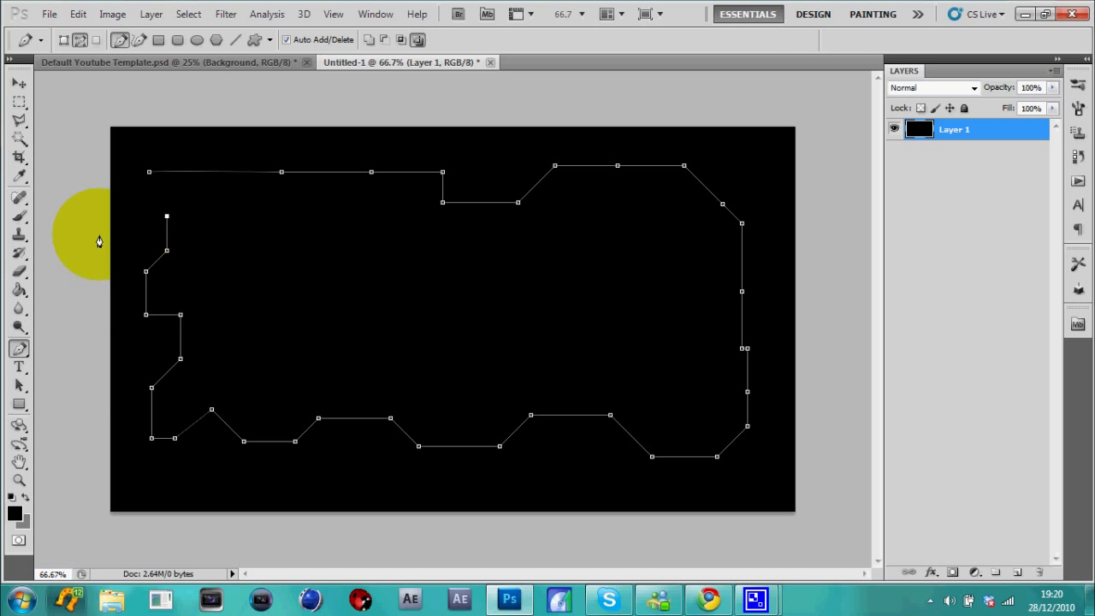
left_click(150, 174)
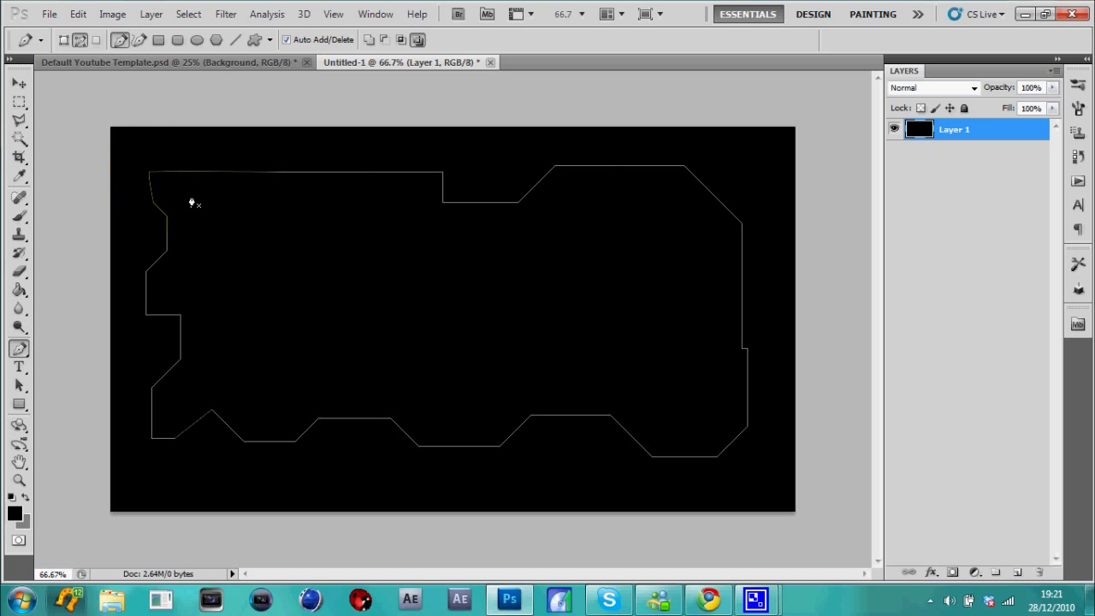
right_click(192, 203)
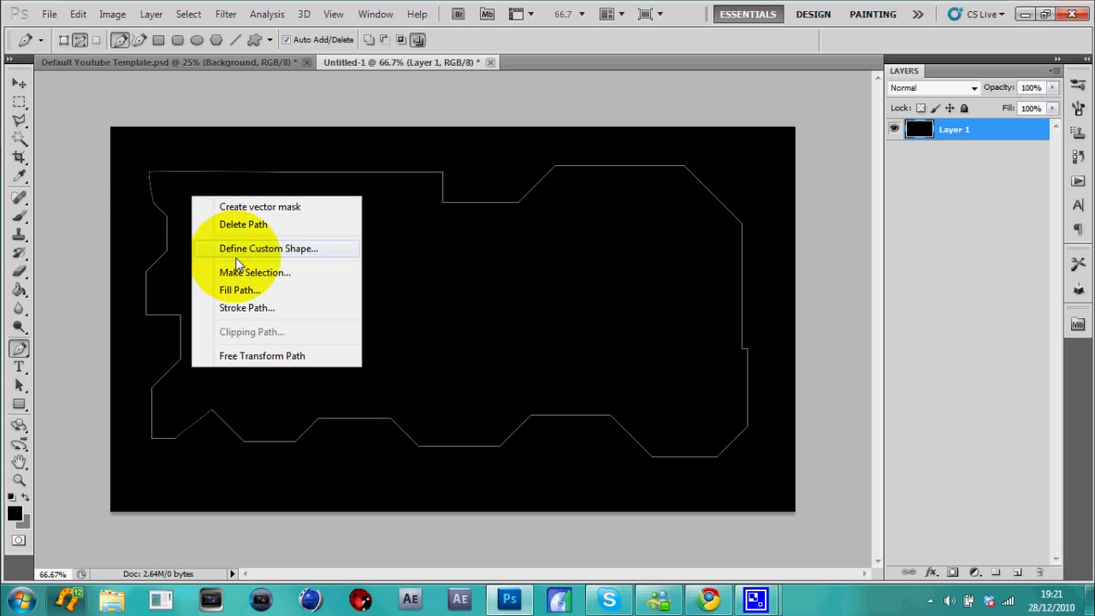
- Convert the closed path into a selection with no feathering
left_click(244, 273)
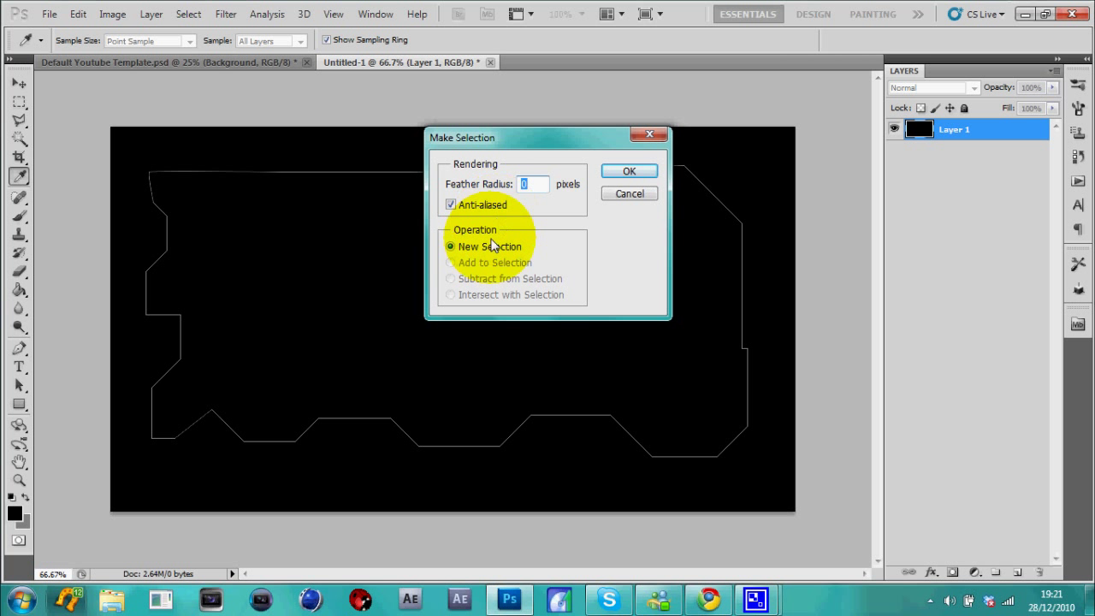
left_click(626, 170)
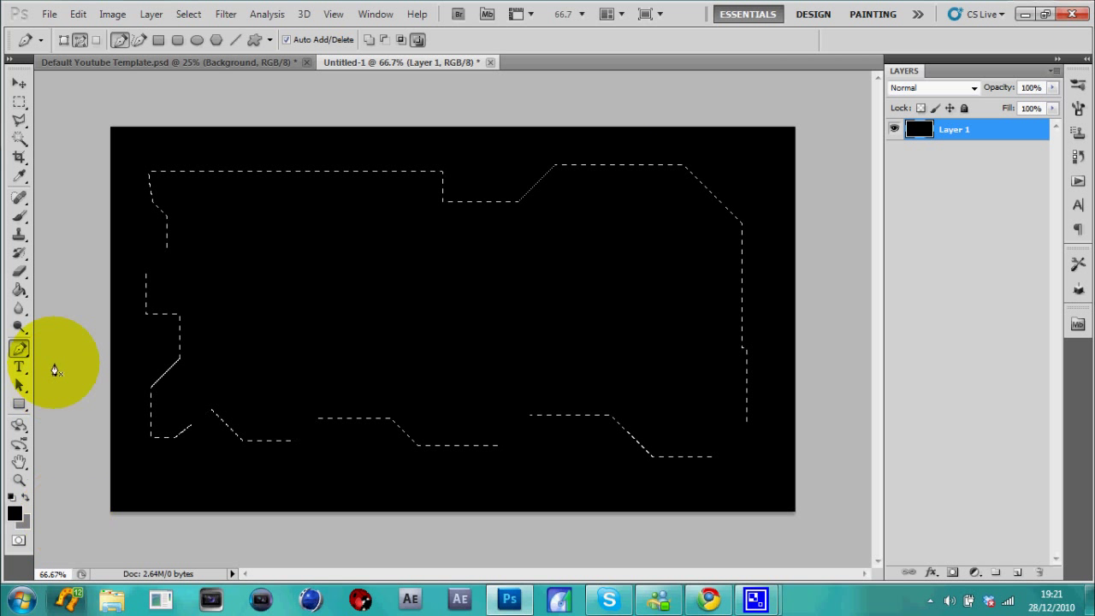
left_click(20, 271)
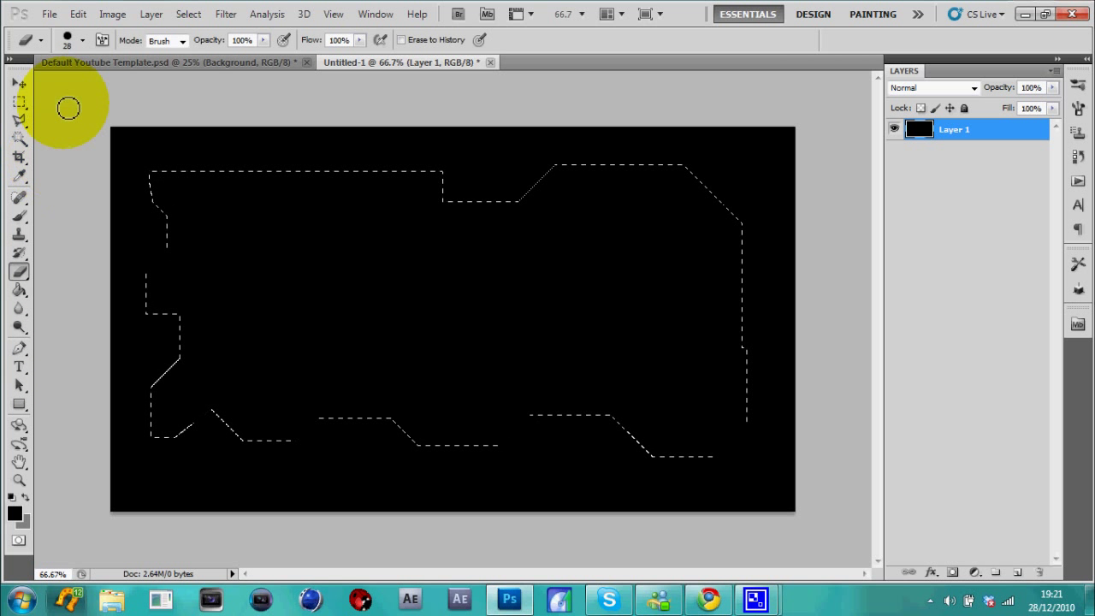
- Enlarge the eraser brush and erase the black inside the selection, including the right strip
left_click(83, 43)
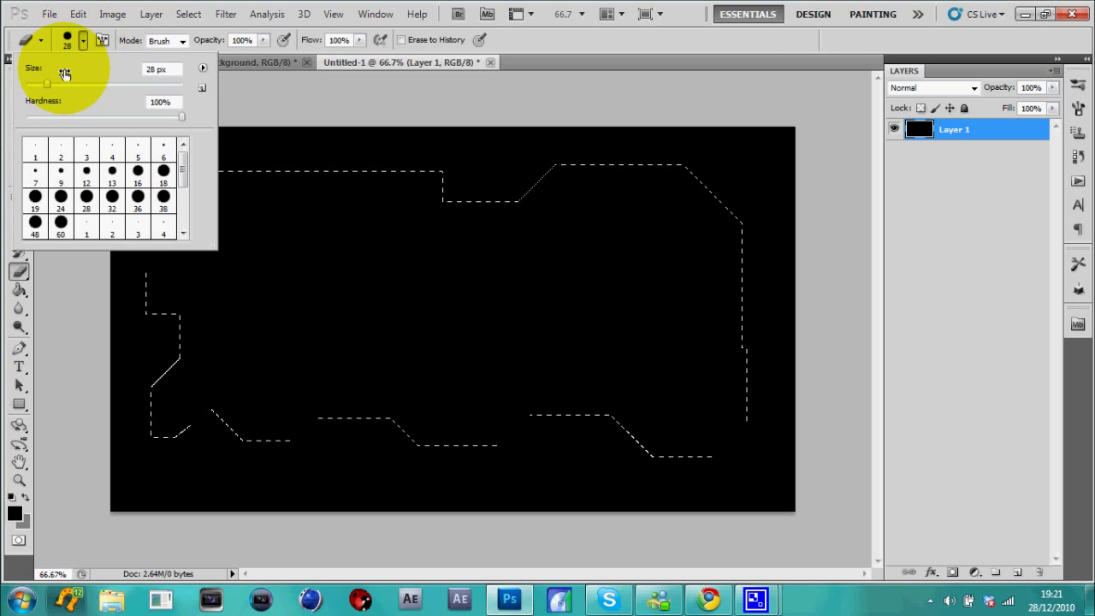
left_click_drag(47, 83, 179, 85)
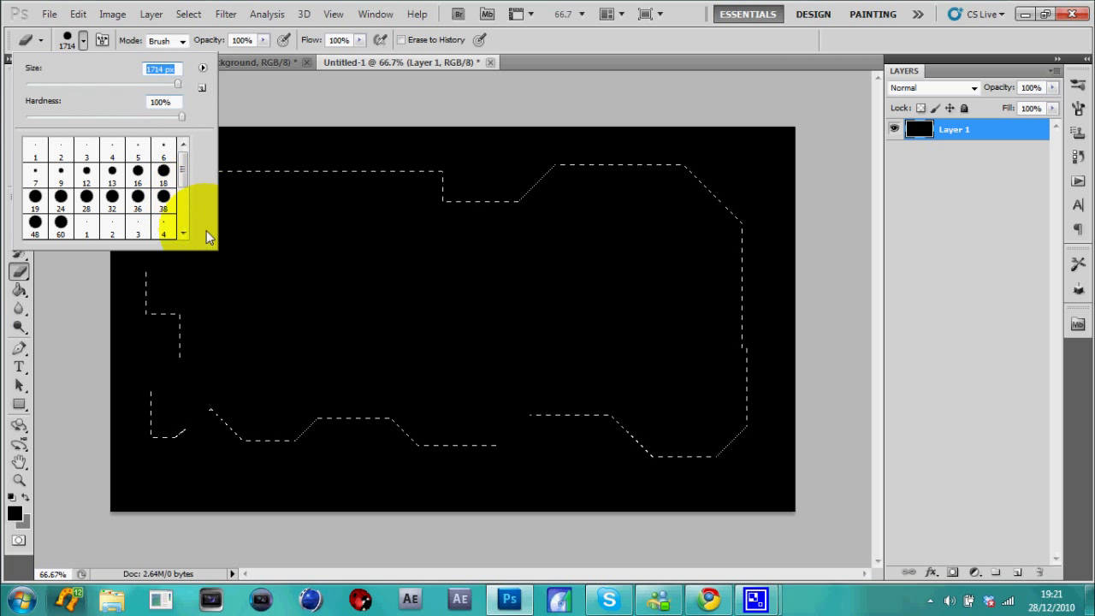
key("Return")
left_click(248, 307)
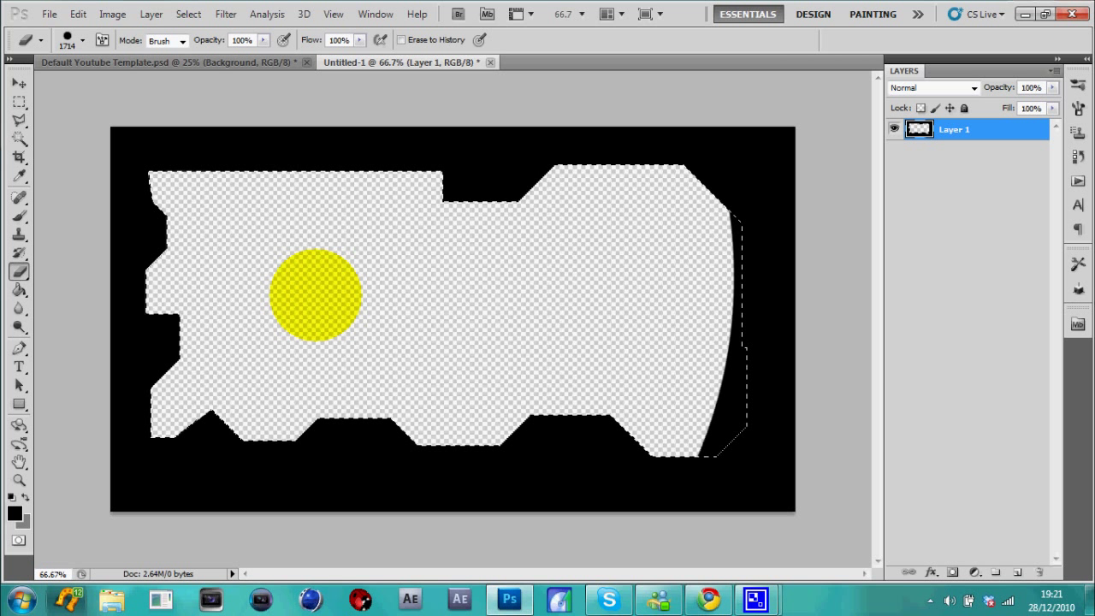
left_click(316, 295)
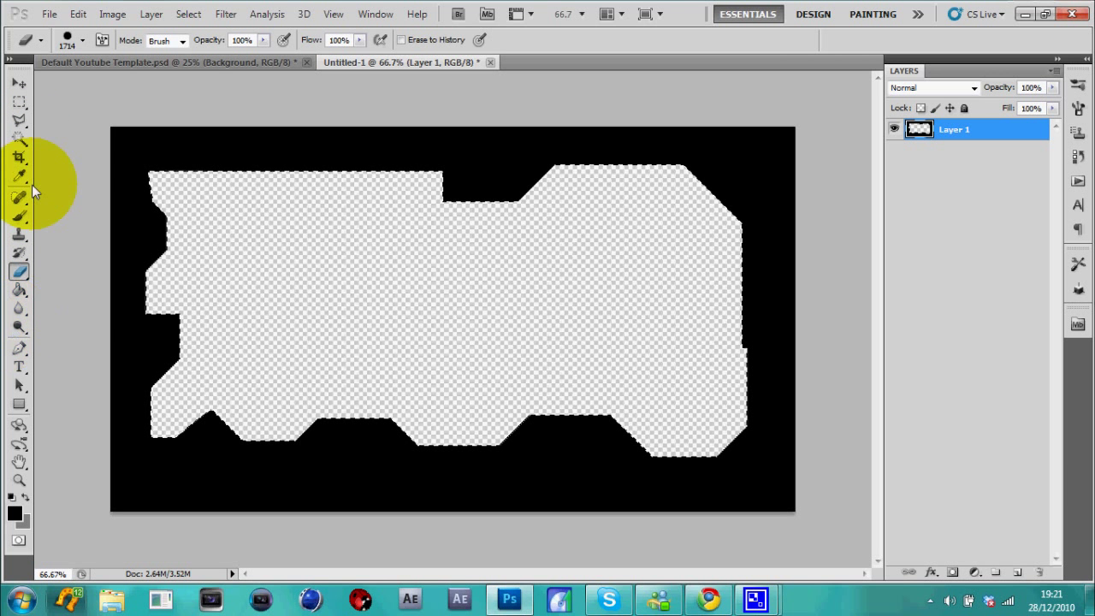
- Set the foreground colour to pure red ff0000 with the Paint Bucket active
left_click(19, 82)
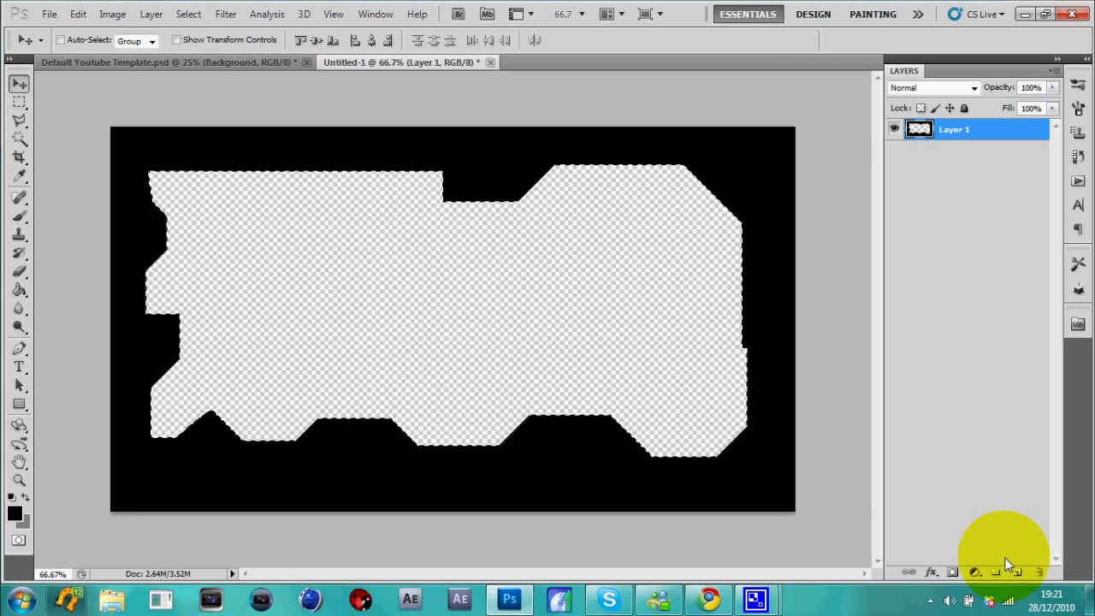
left_click(19, 271)
left_click(19, 306)
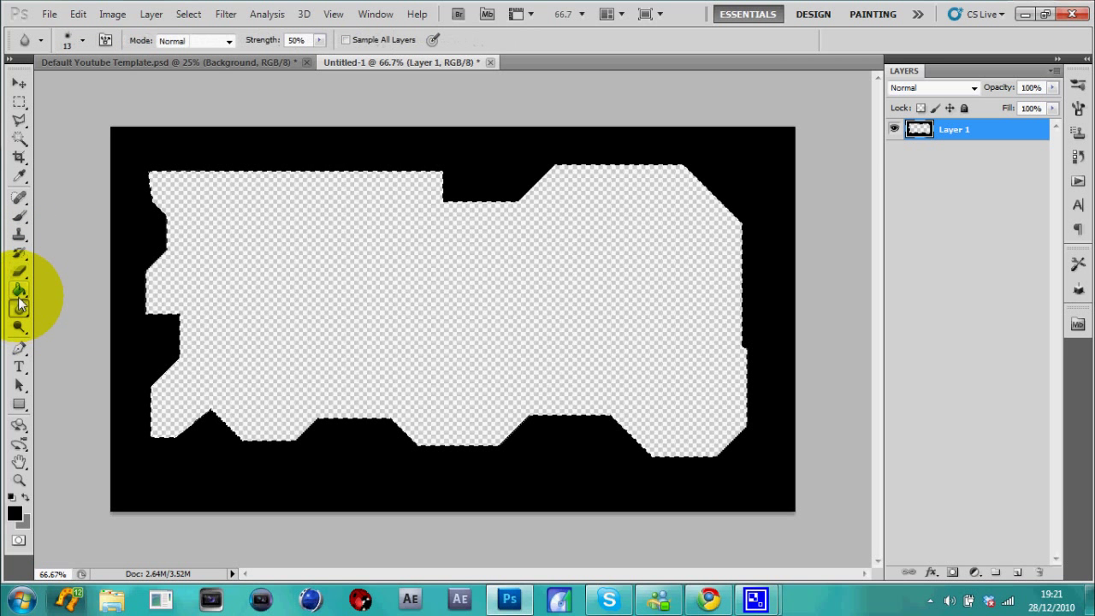
left_click(19, 291)
left_click(25, 497)
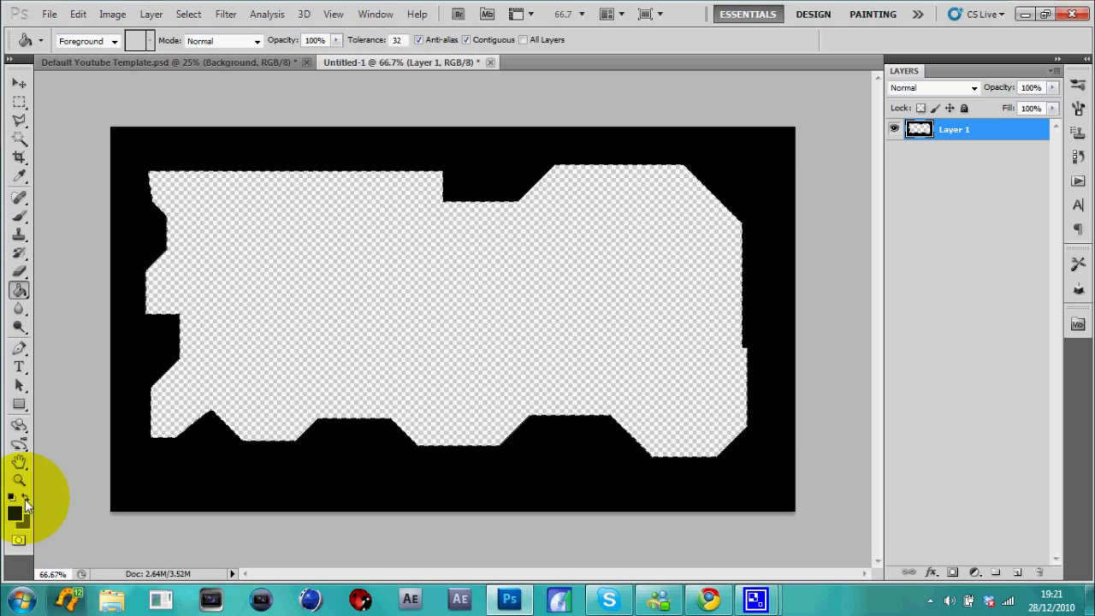
left_click(14, 515)
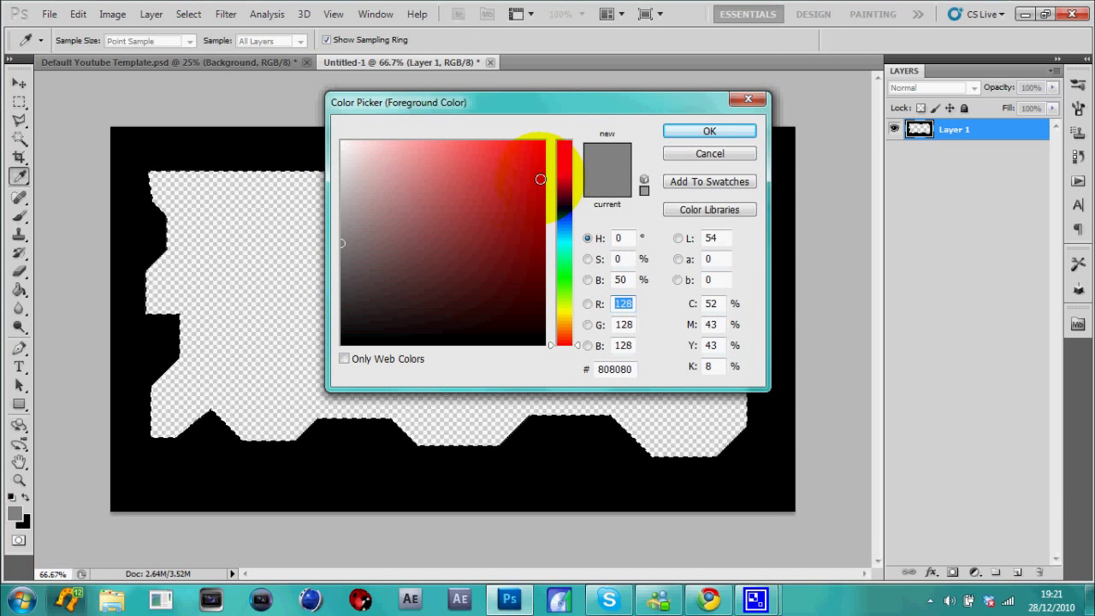
left_click(544, 142)
left_click(709, 130)
key("g")
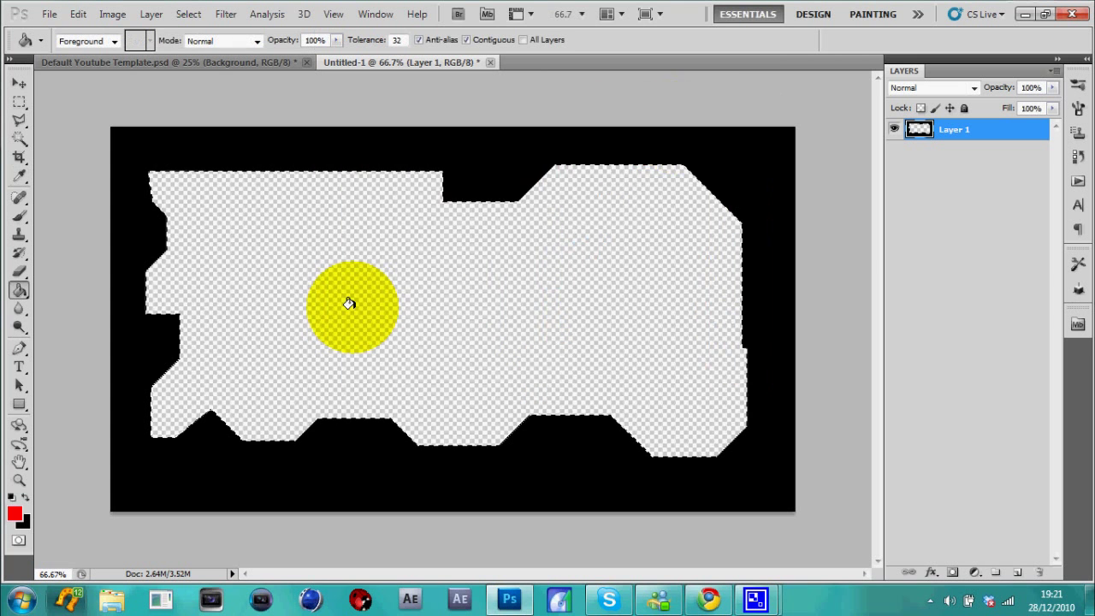
- Fill the cut-out with red on a new Layer 2 and move it below Layer 1
left_click(330, 267)
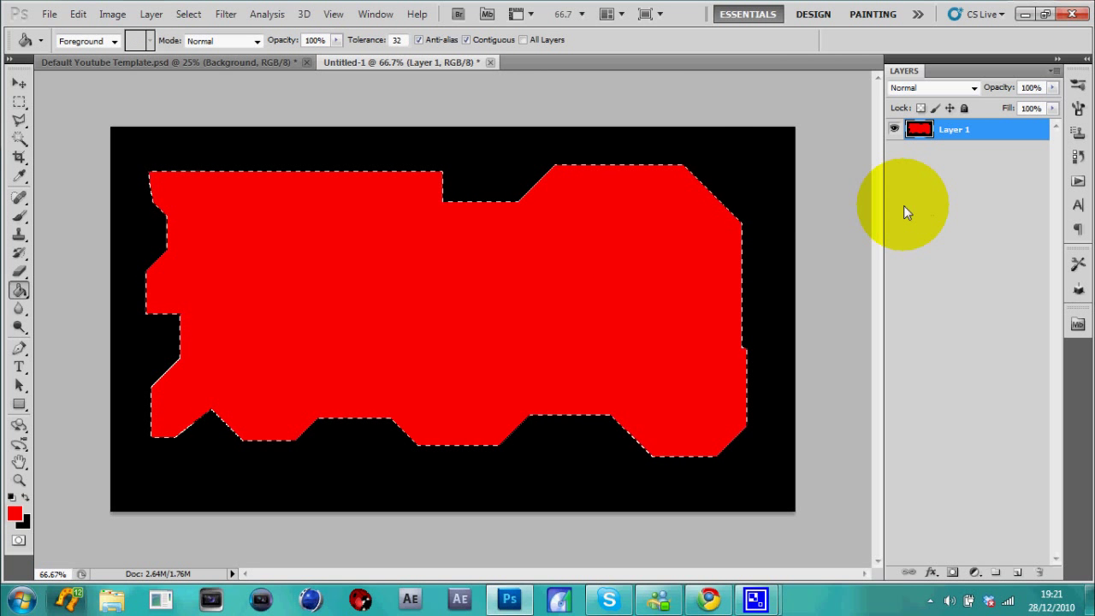
key("Delete")
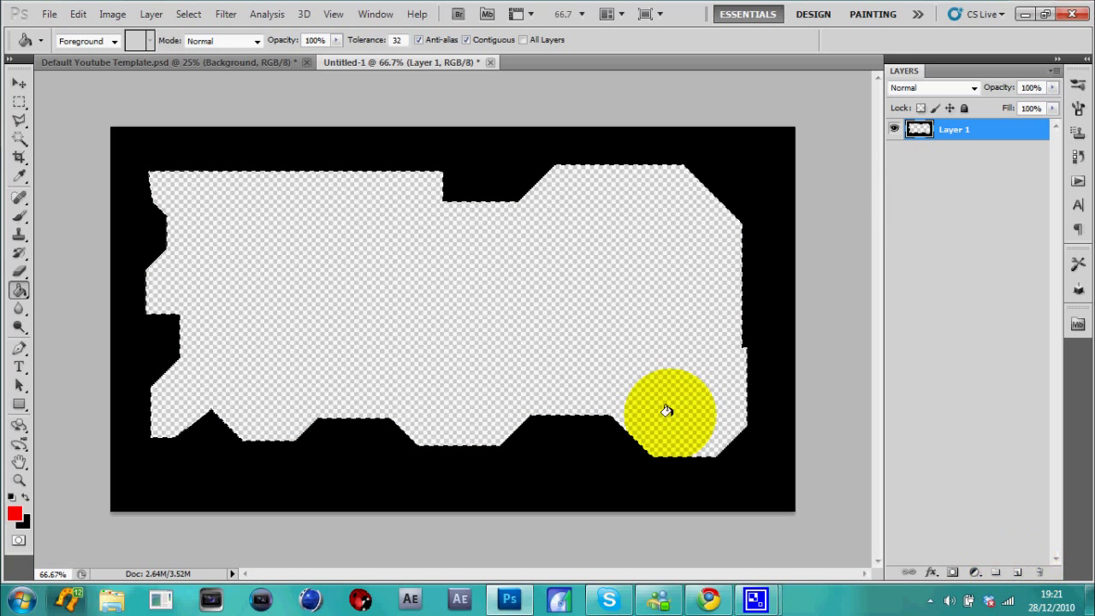
left_click(666, 418)
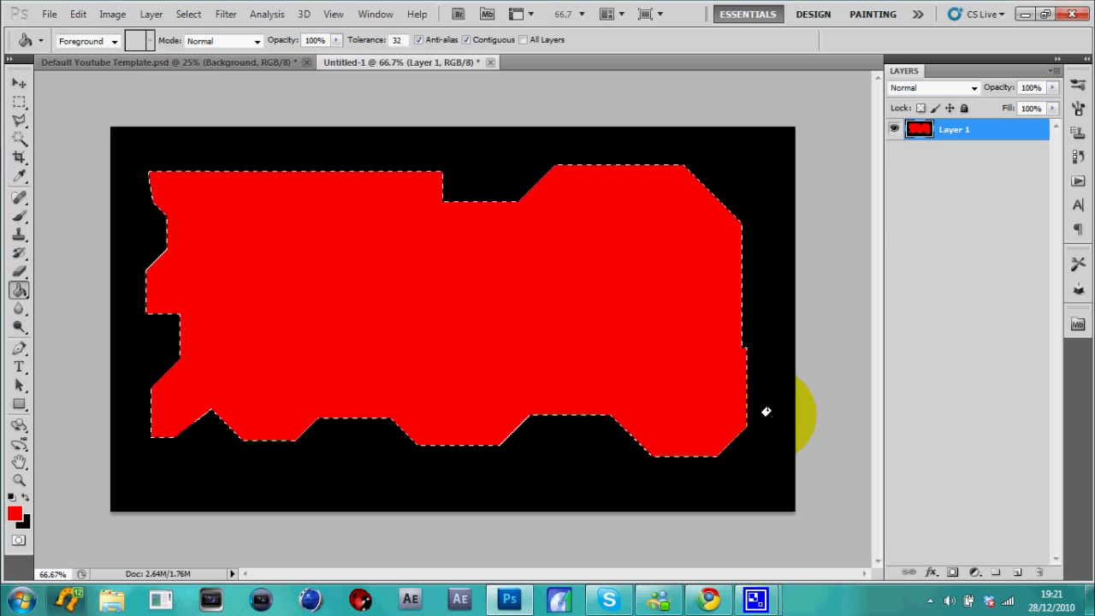
key("Delete")
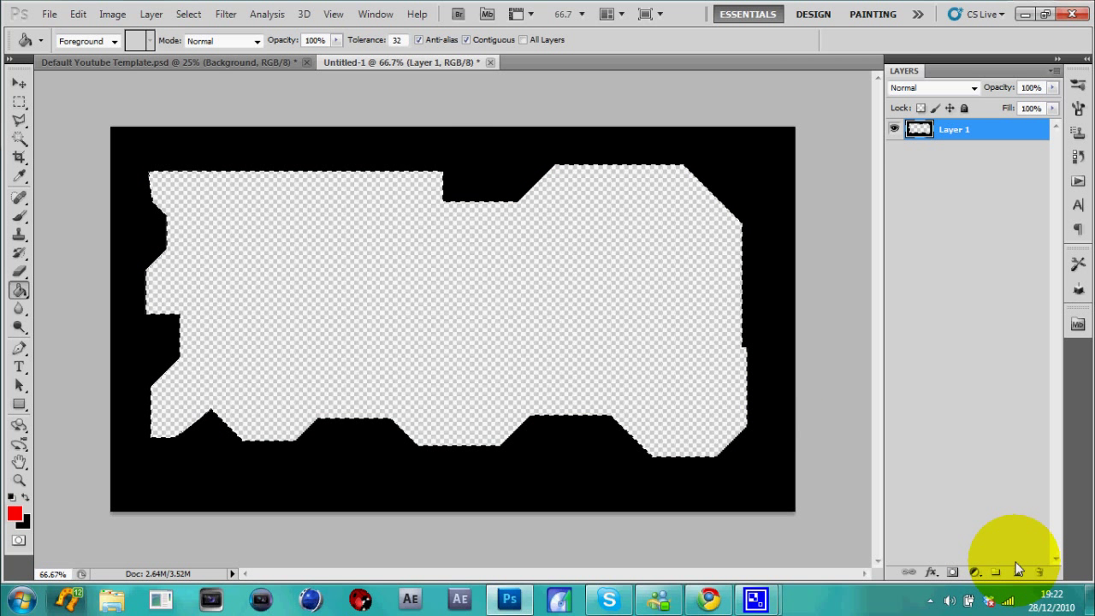
left_click(1017, 572)
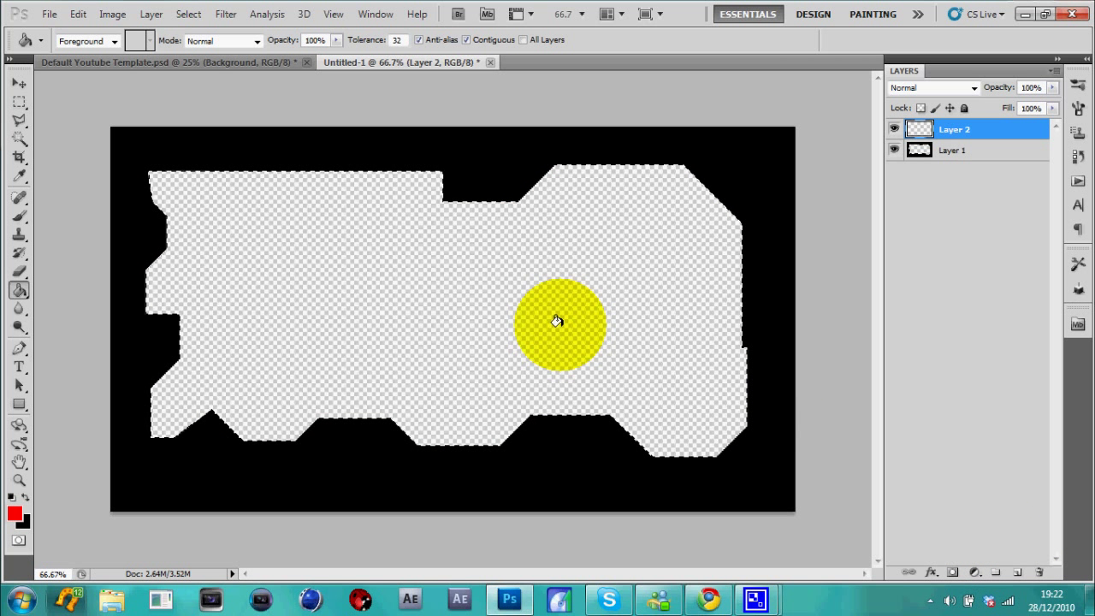
left_click(556, 320)
left_click_drag(945, 133, 962, 152)
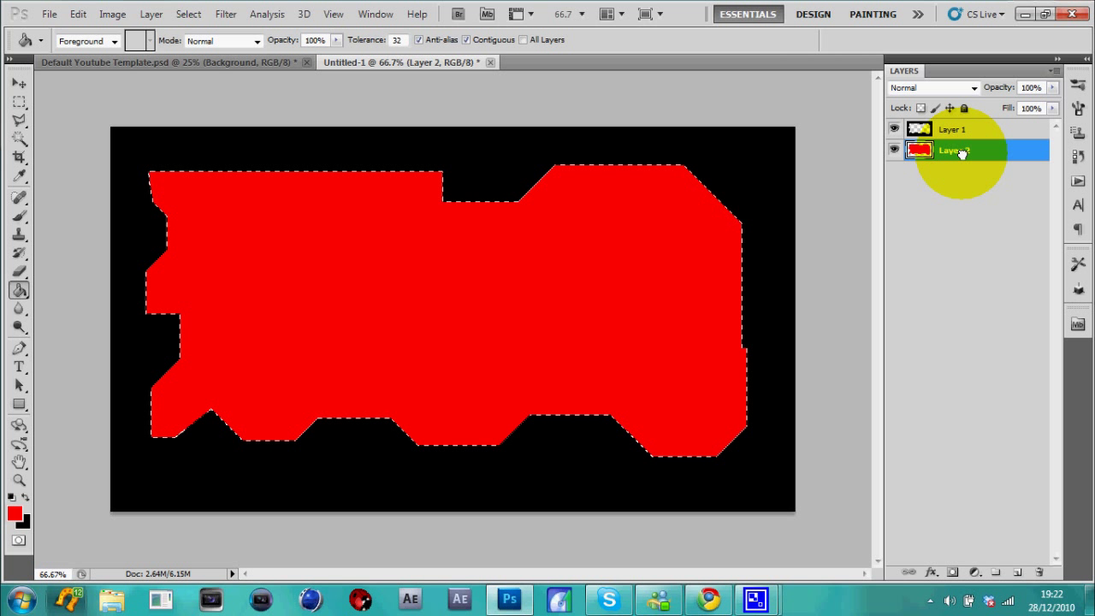
- Open the woman render PNG from Pictures' render folder and drag it into Untitled-1
key("ctrl+o")
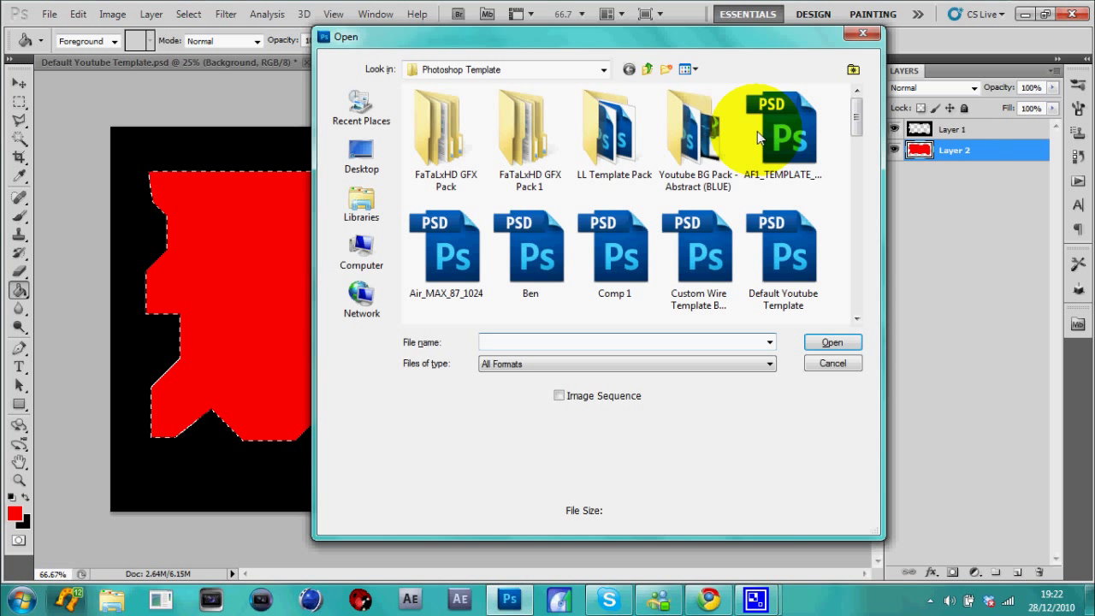
left_click(365, 186)
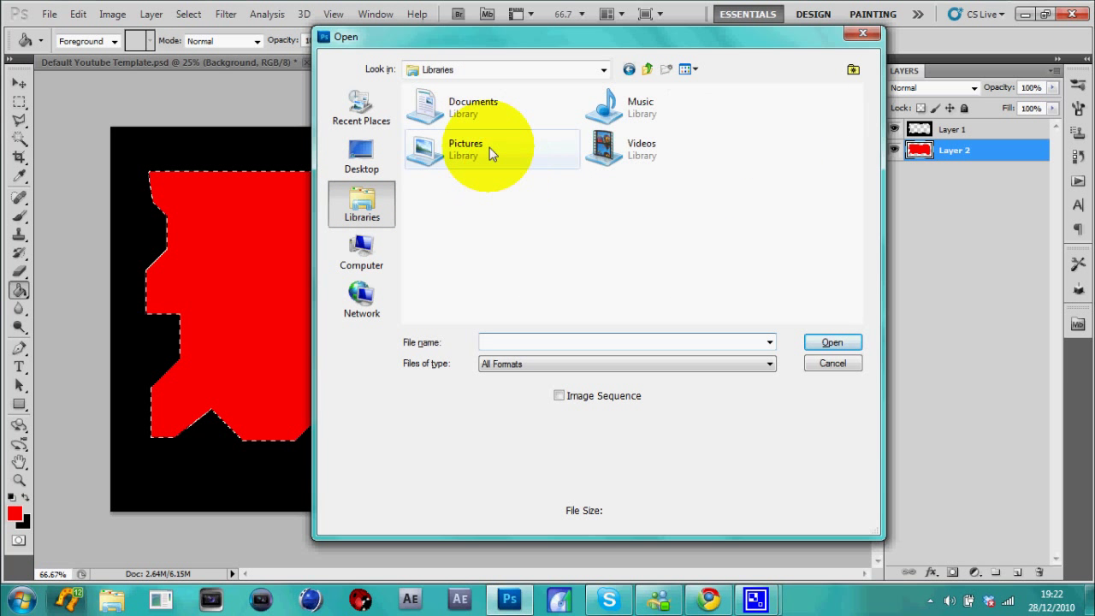
double_click(489, 147)
double_click(422, 98)
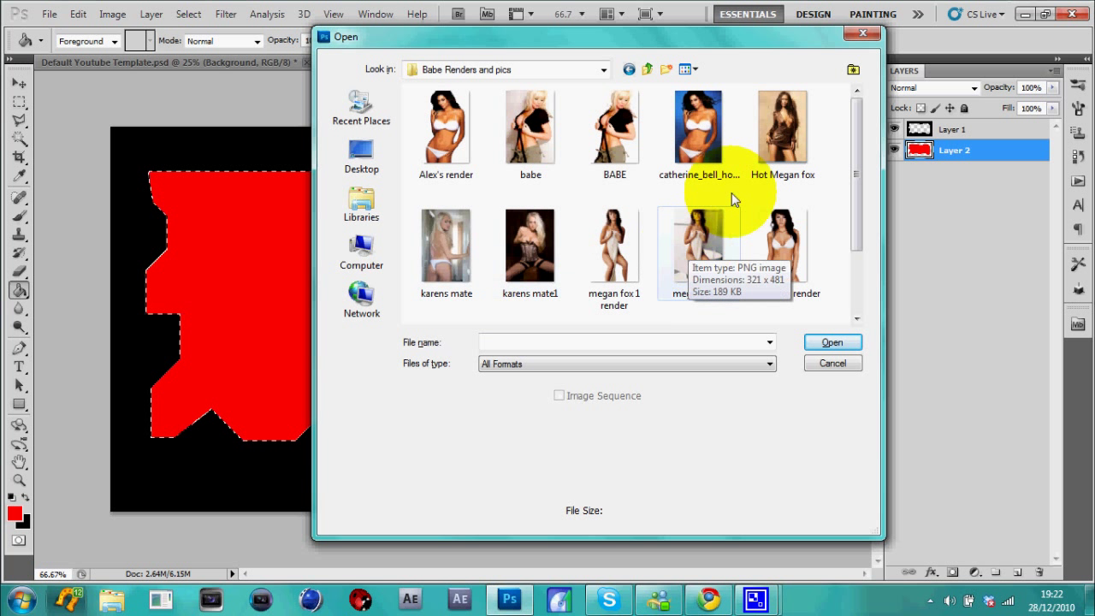
left_click(793, 234)
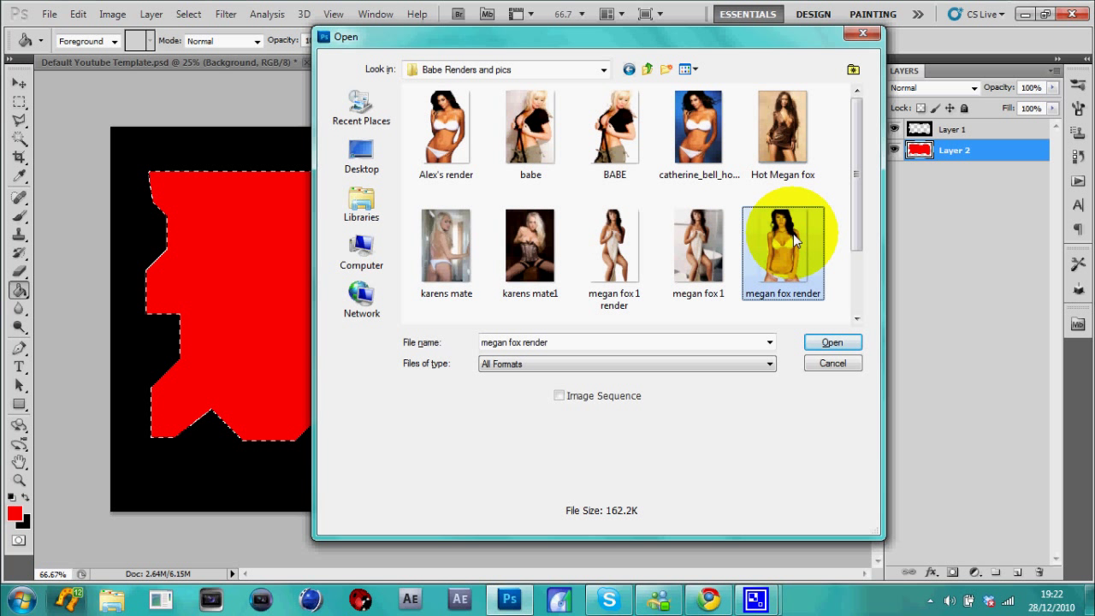
double_click(793, 233)
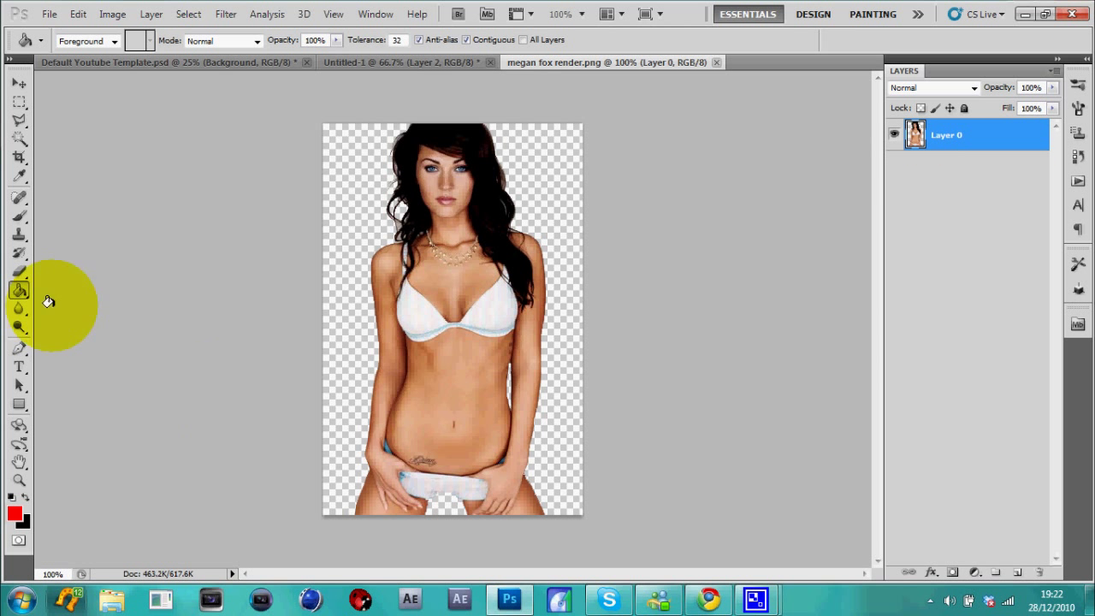
left_click(19, 83)
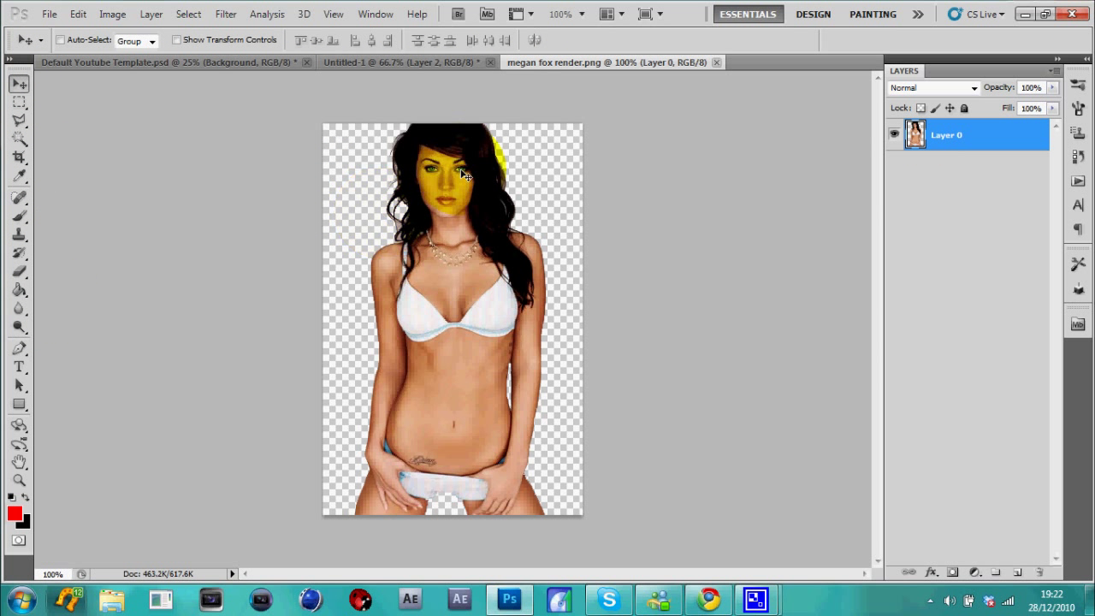
left_click_drag(446, 183, 675, 234)
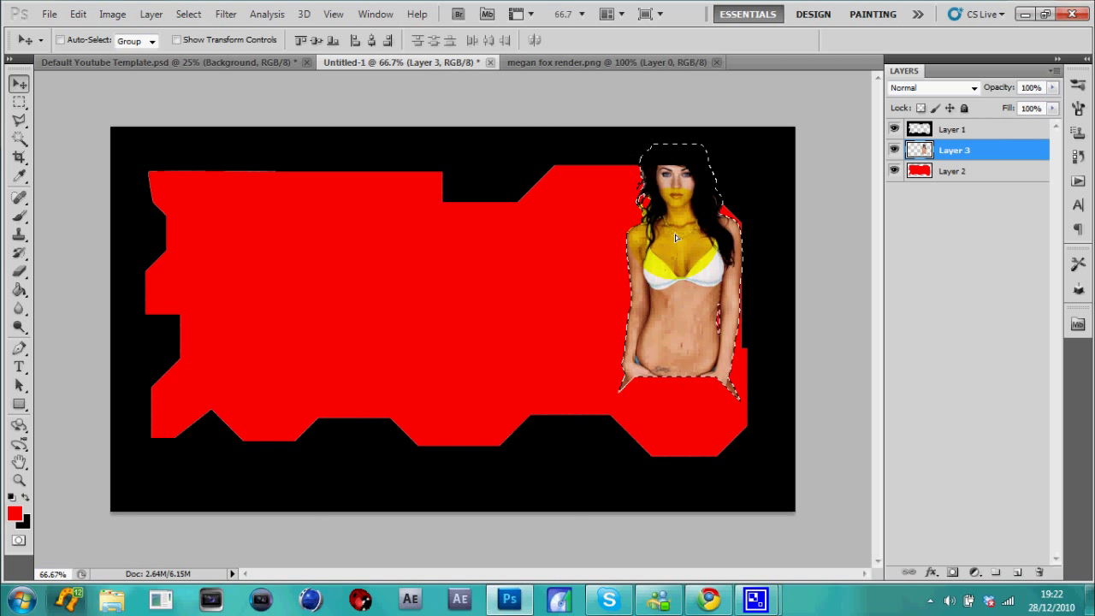
- Reposition the woman image, then delete Layer 3 and confirm
left_click_drag(703, 236, 694, 267)
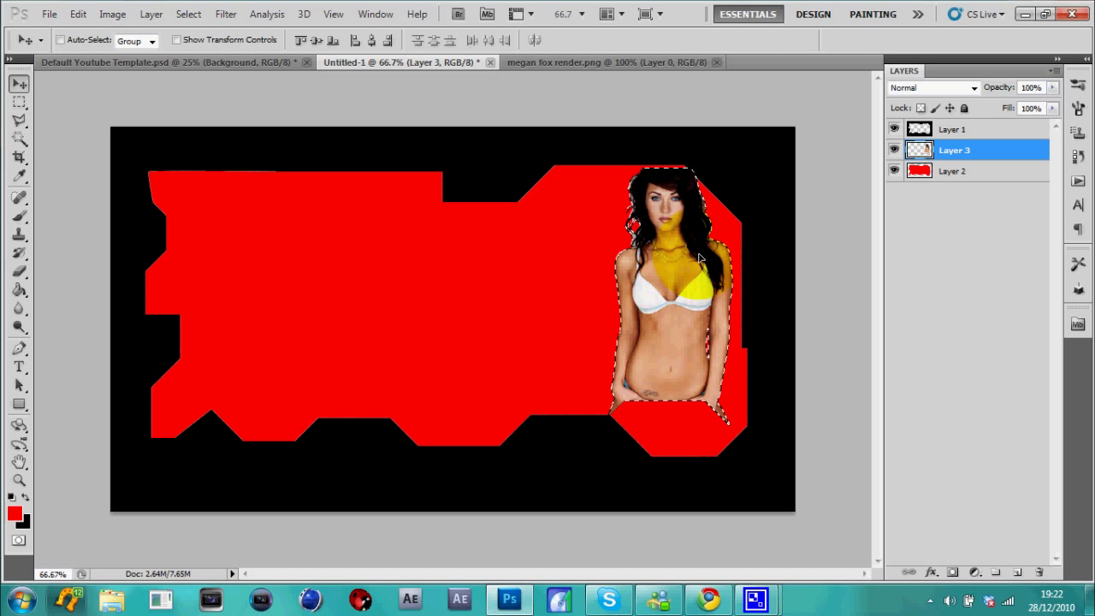
mouse_move(699, 258)
left_mouse_down()
mouse_move(768, 249)
mouse_move(693, 260)
left_mouse_up()
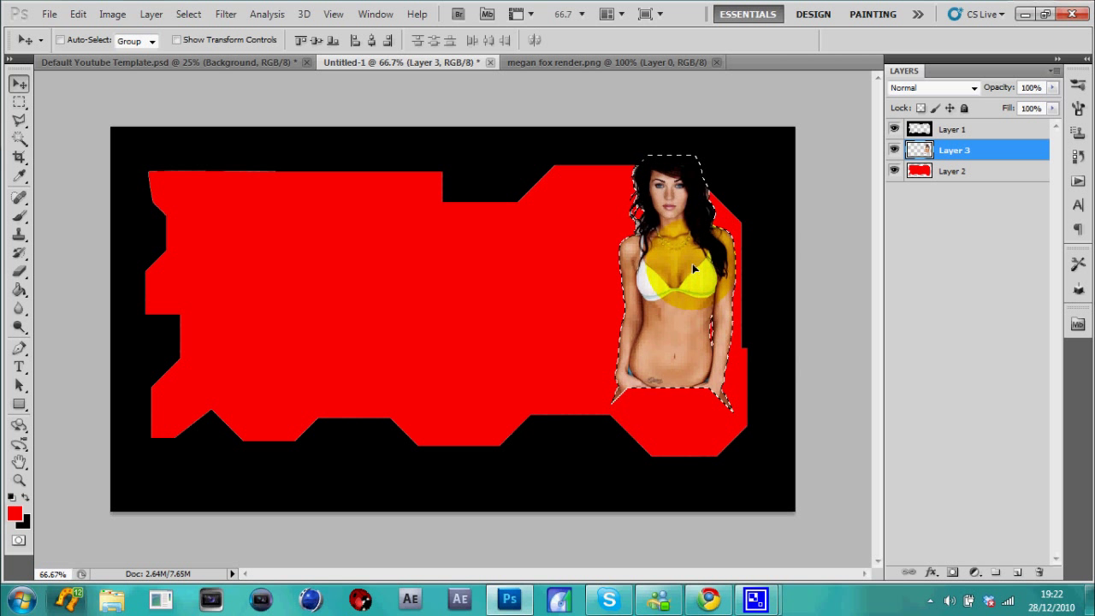
right_click(943, 157)
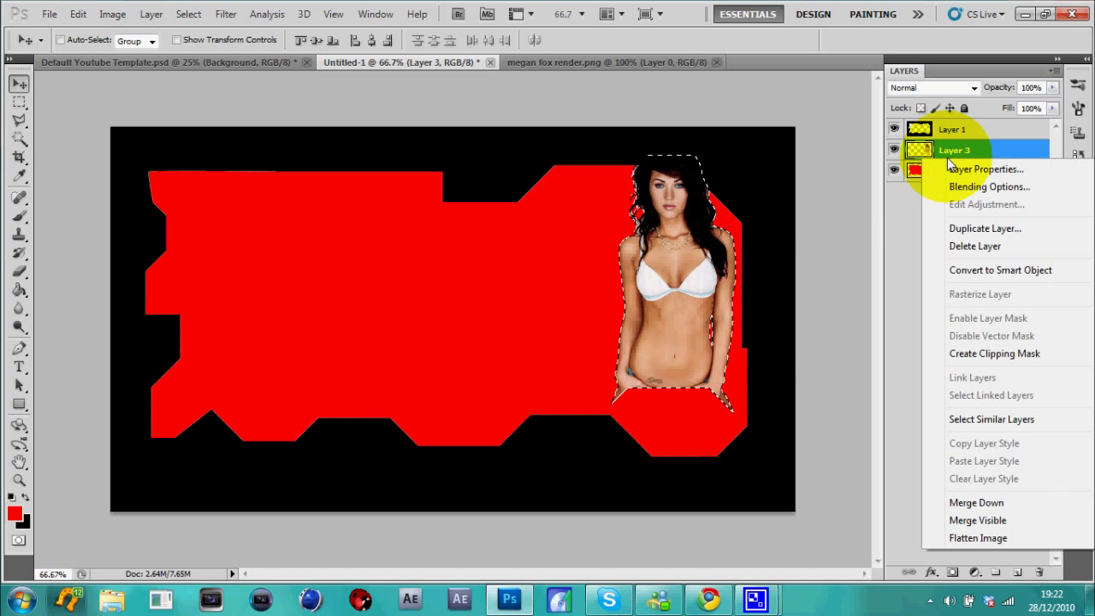
left_click(972, 246)
key("Return")
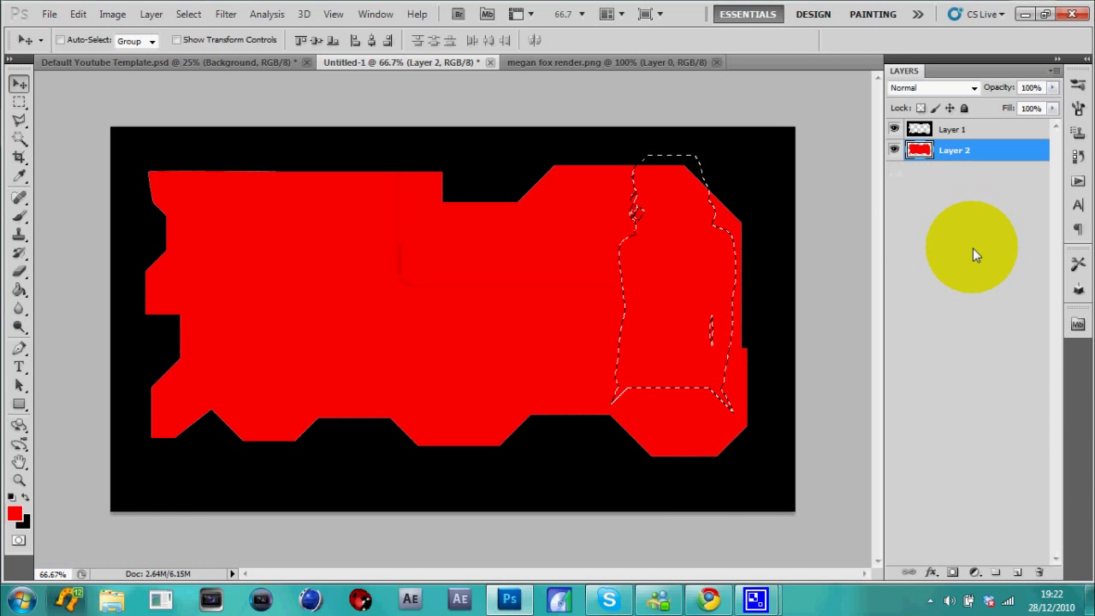